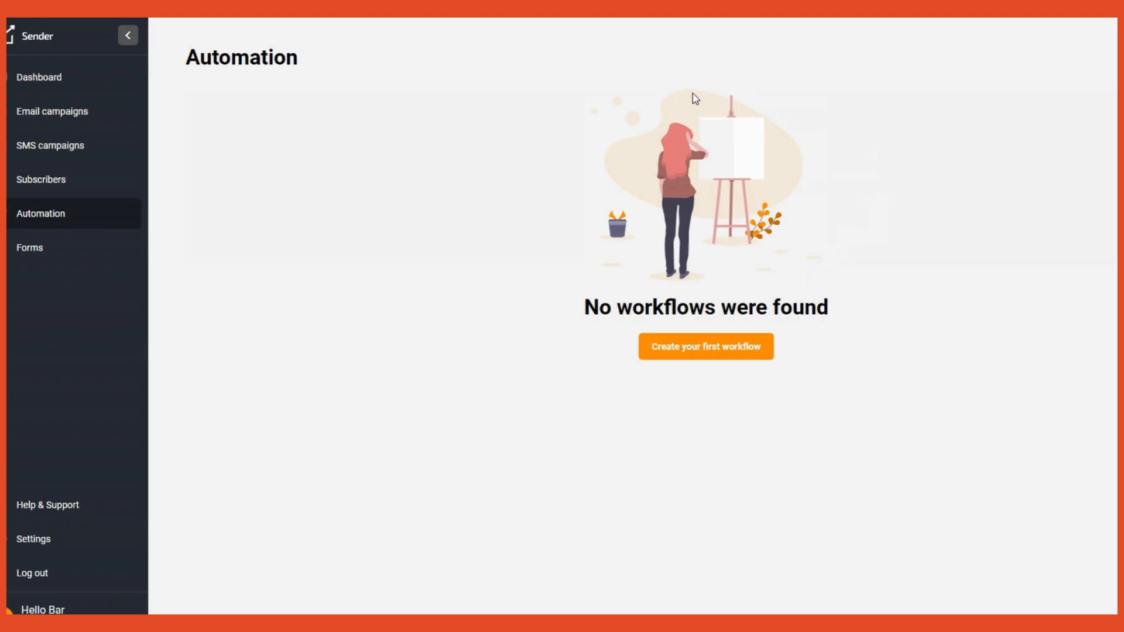
Step: Create a workflow named "HB Autoresponder" that is triggered when a subscriber joins a group
click(721, 352)
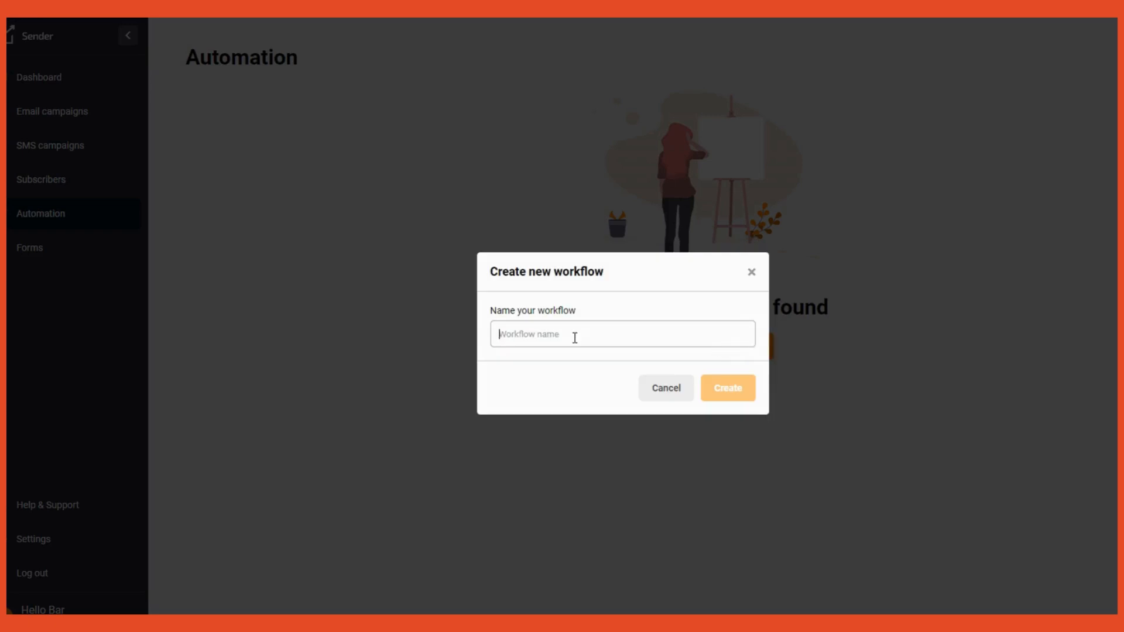
text(HB Autoresponder)
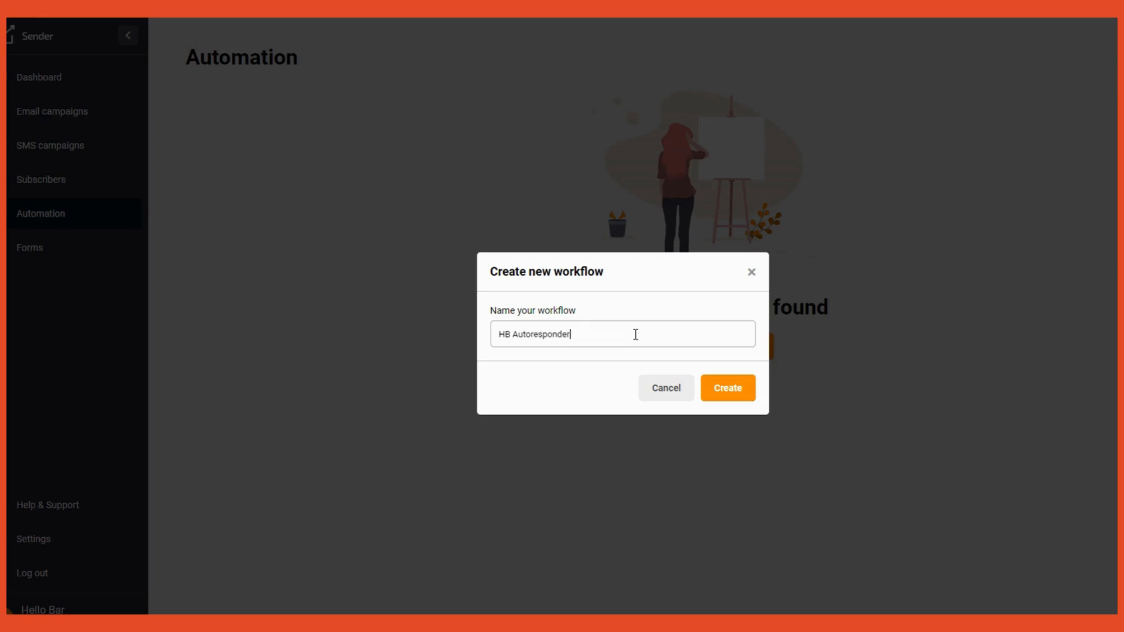
click(739, 388)
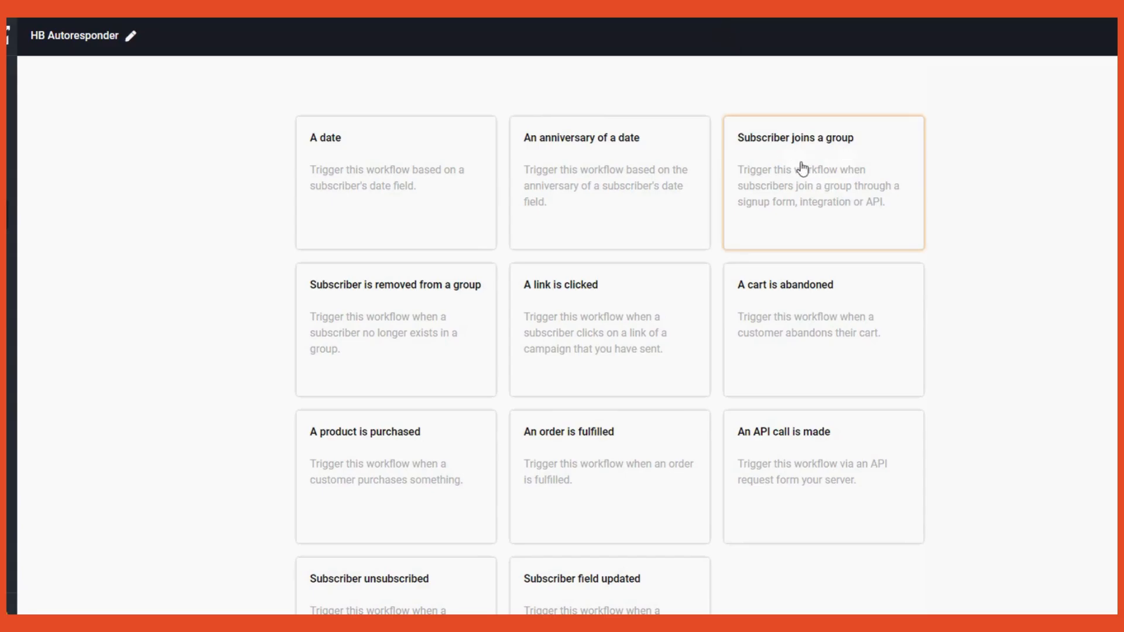
click(841, 199)
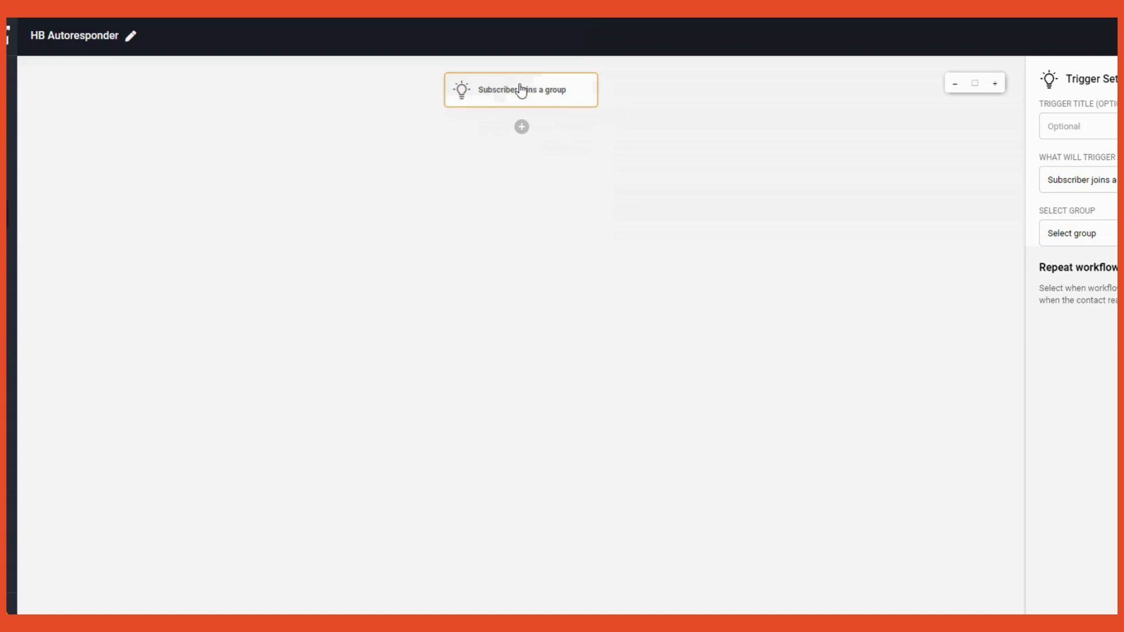
Step: Add an email step below the trigger with the subject "Hello Bar Sign Up" and the Plain text design
click(522, 129)
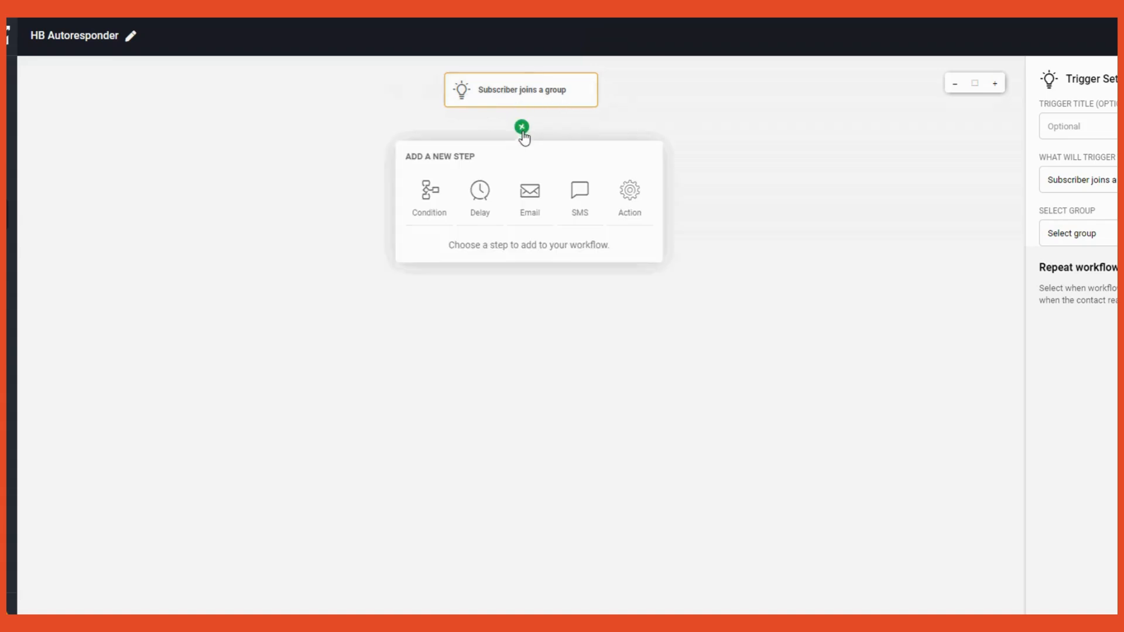
click(534, 206)
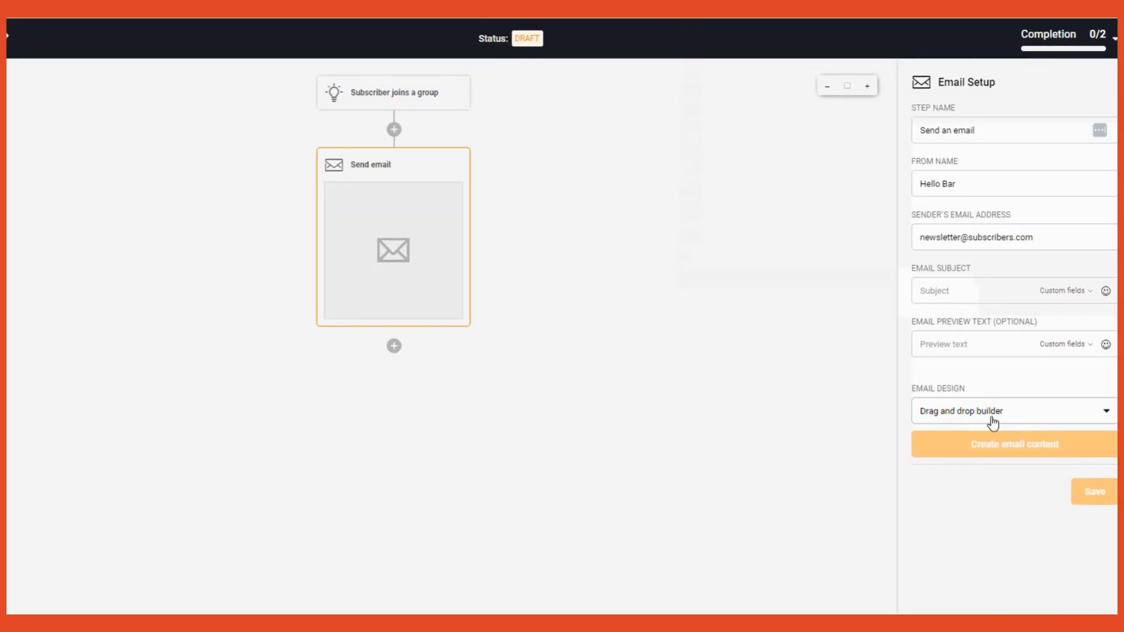
click(963, 285)
text(Hello Bar Sign Up)
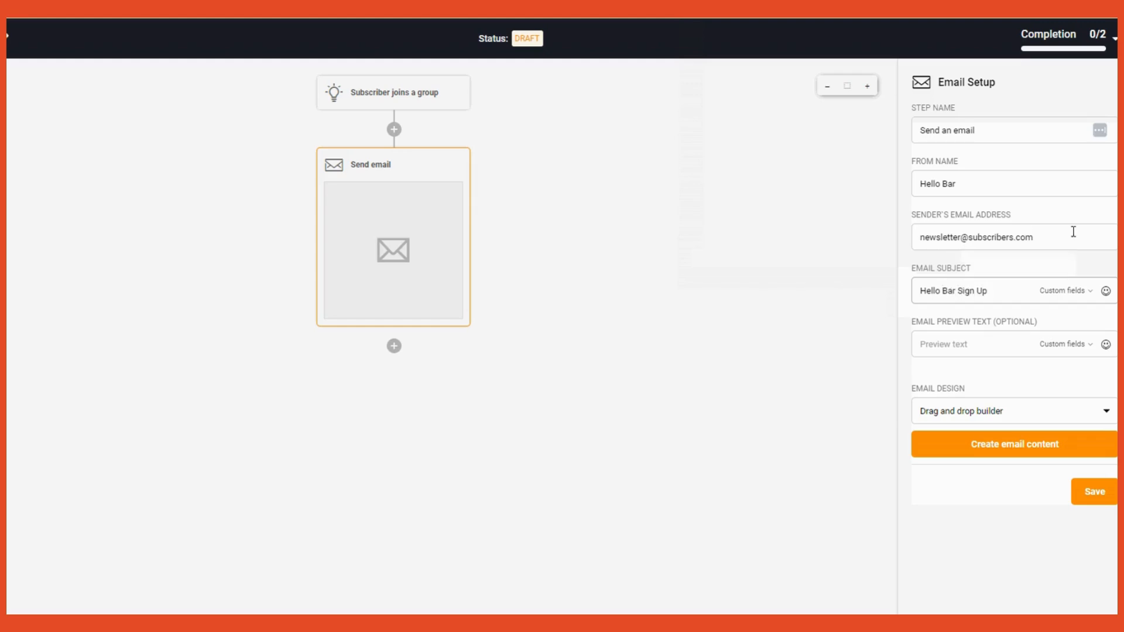
click(1038, 413)
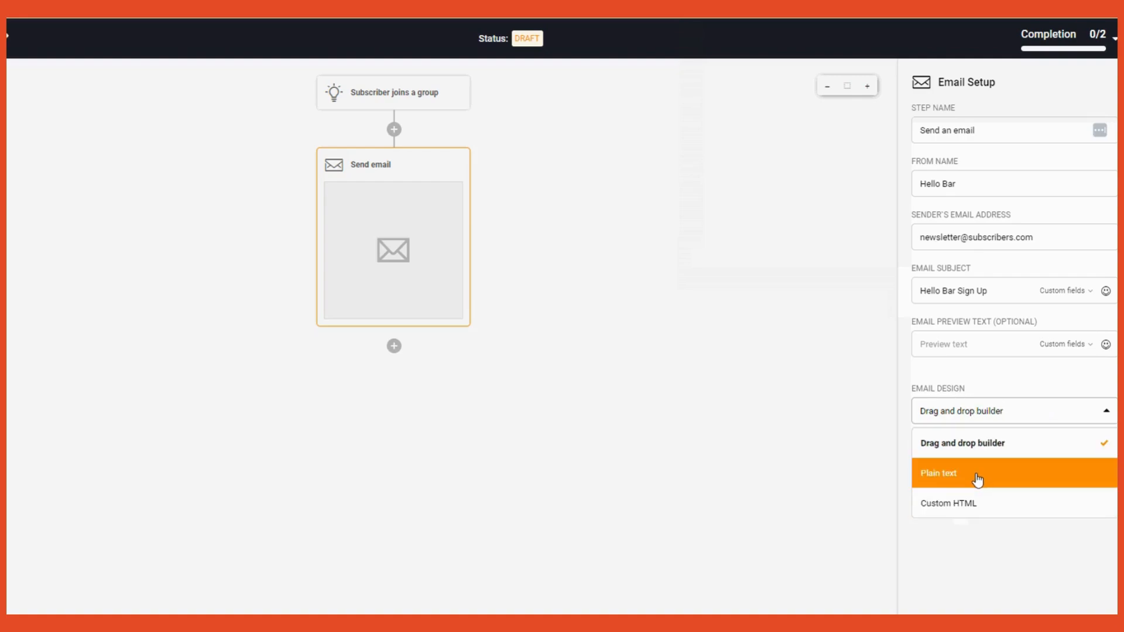
click(978, 479)
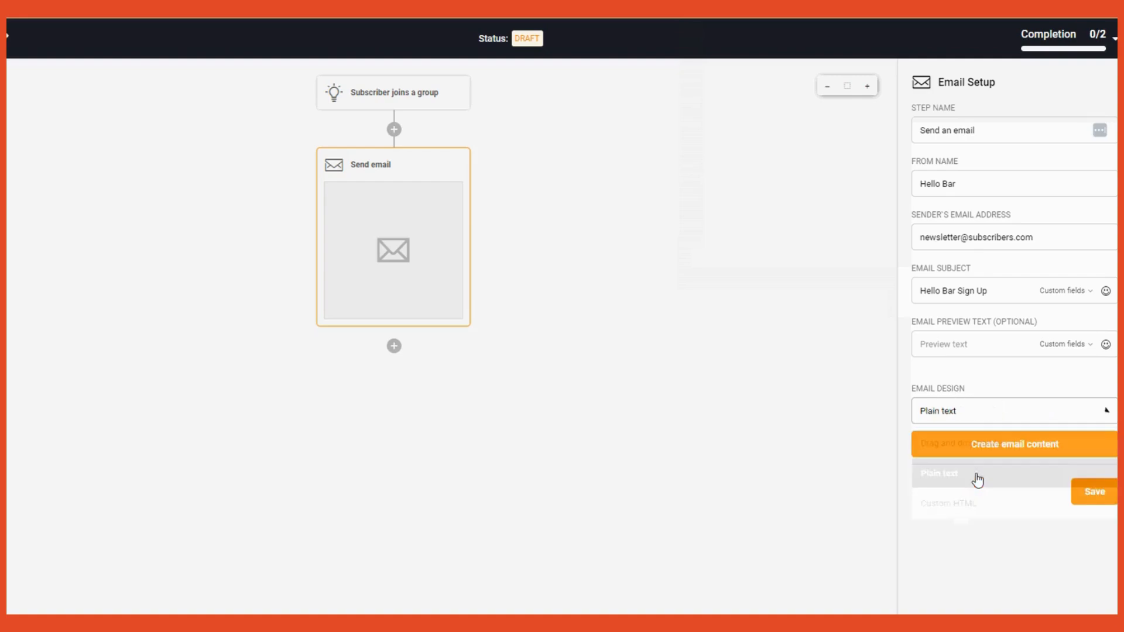
Step: Write the plain-text email body "Thank you for signing up to our mailing list. We're happy to have you on board. Cheers!" and save it
click(1038, 454)
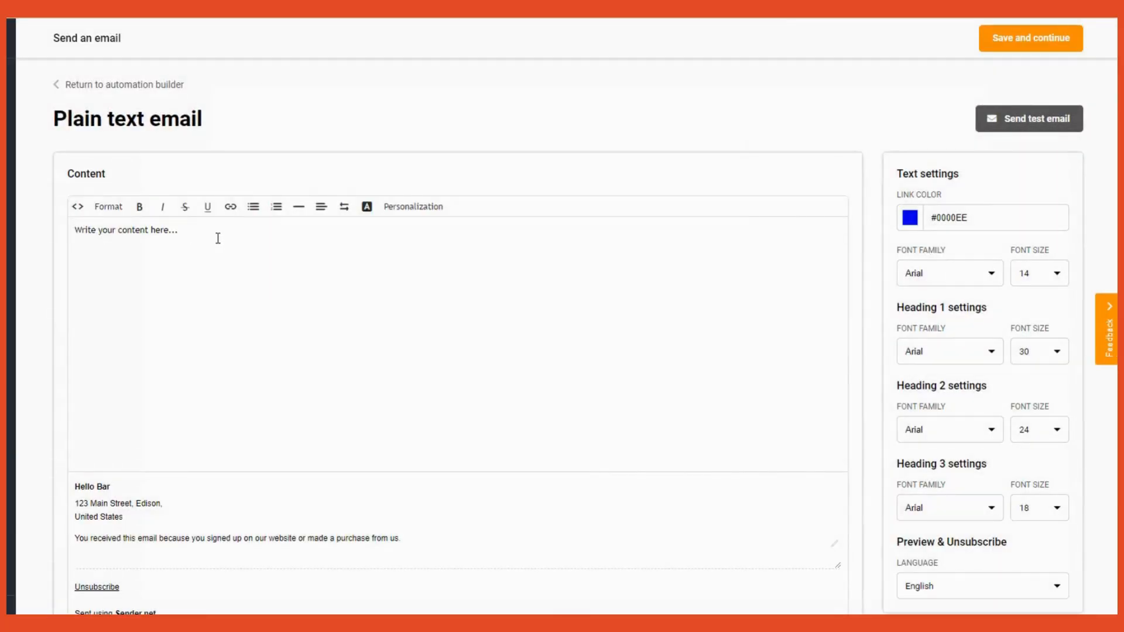
click(218, 239)
text(Thank you for signing up to our mailing list.)
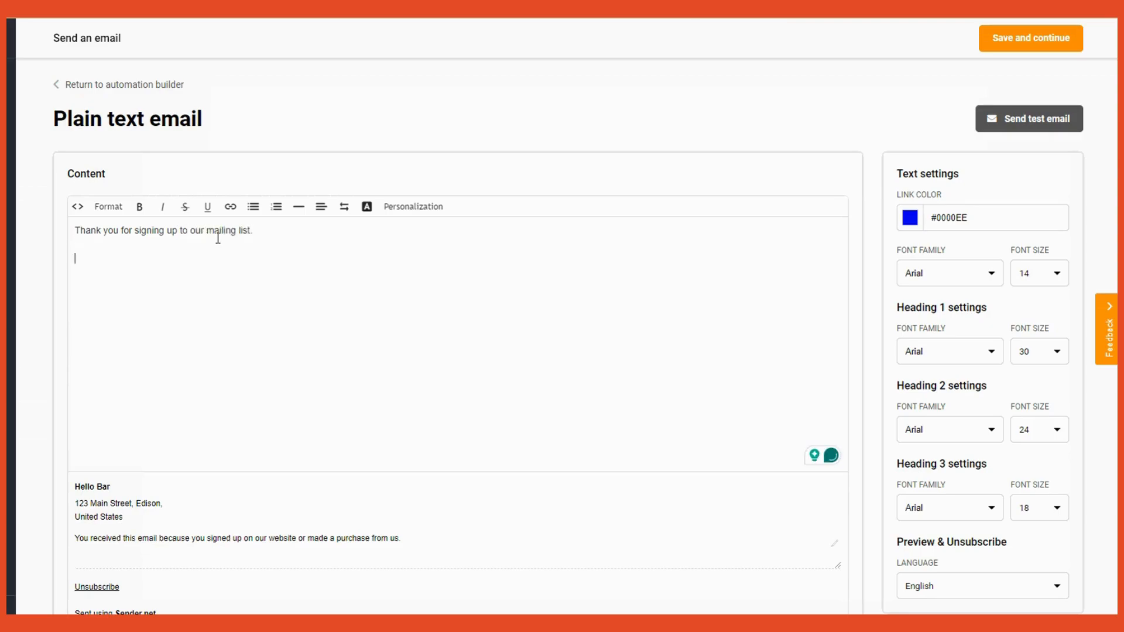
text(We're happy to have you on board.)
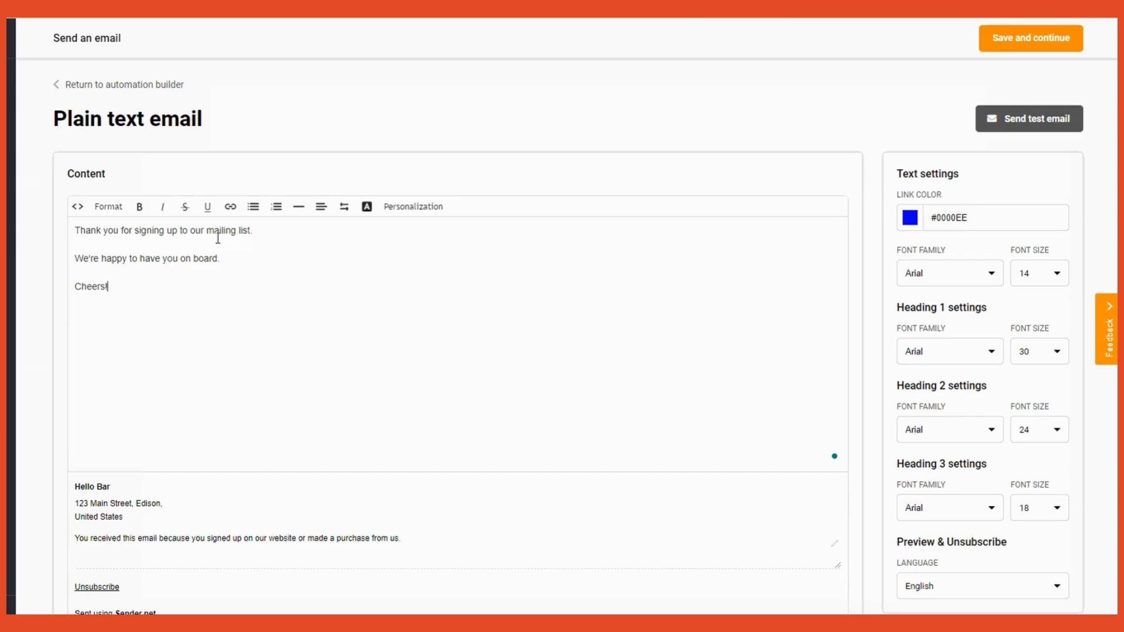
scroll(321, 312, down, 2)
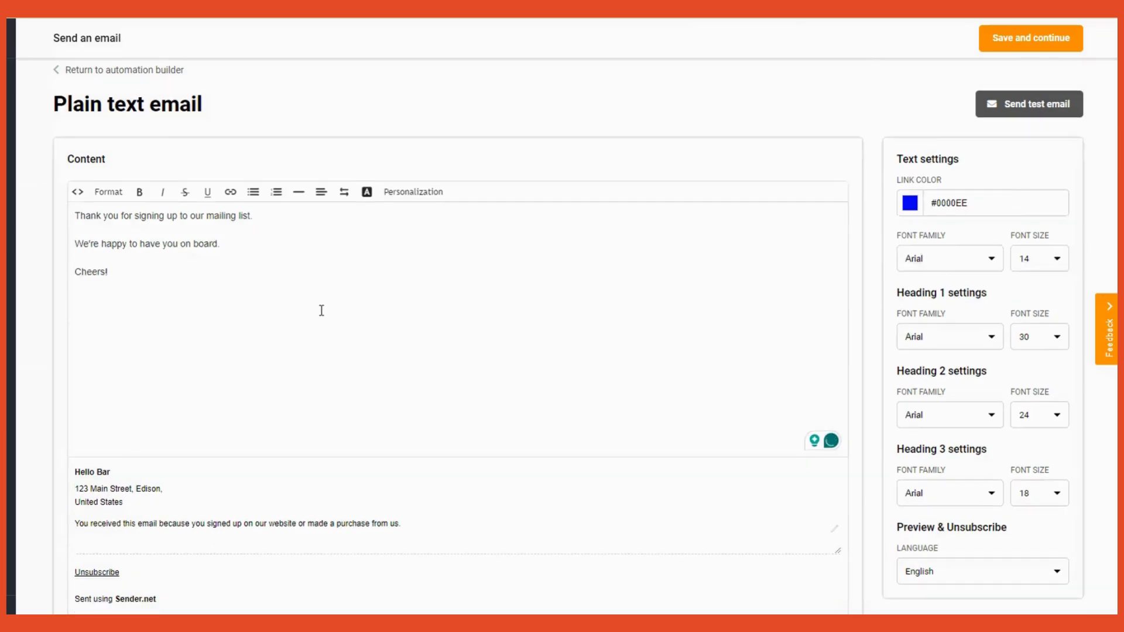
scroll(316, 324, up, 2)
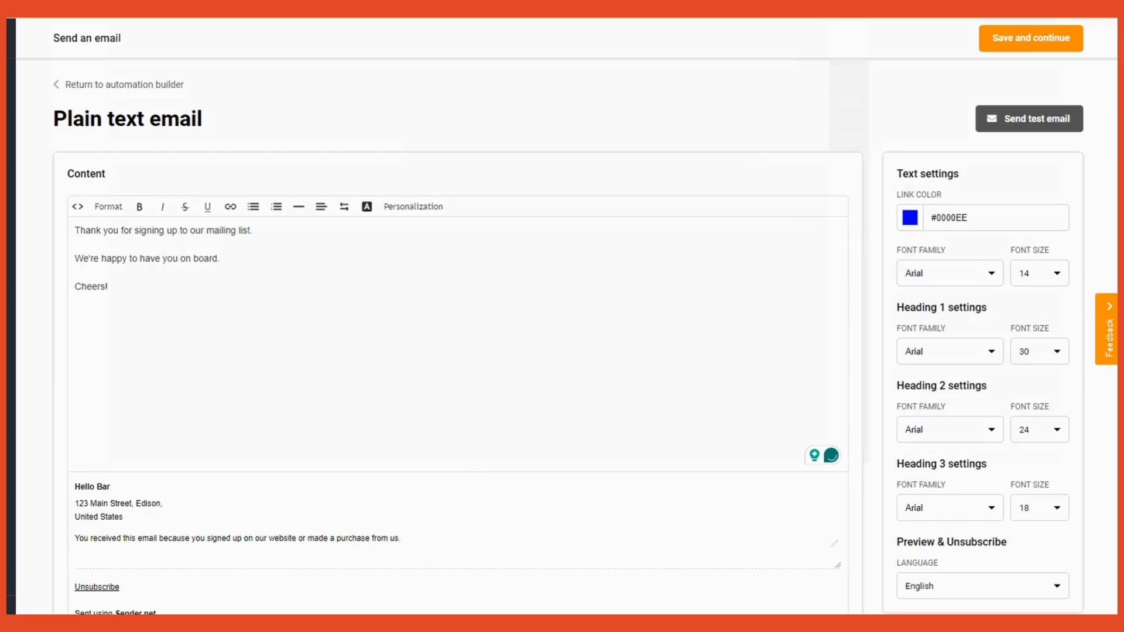
click(1063, 47)
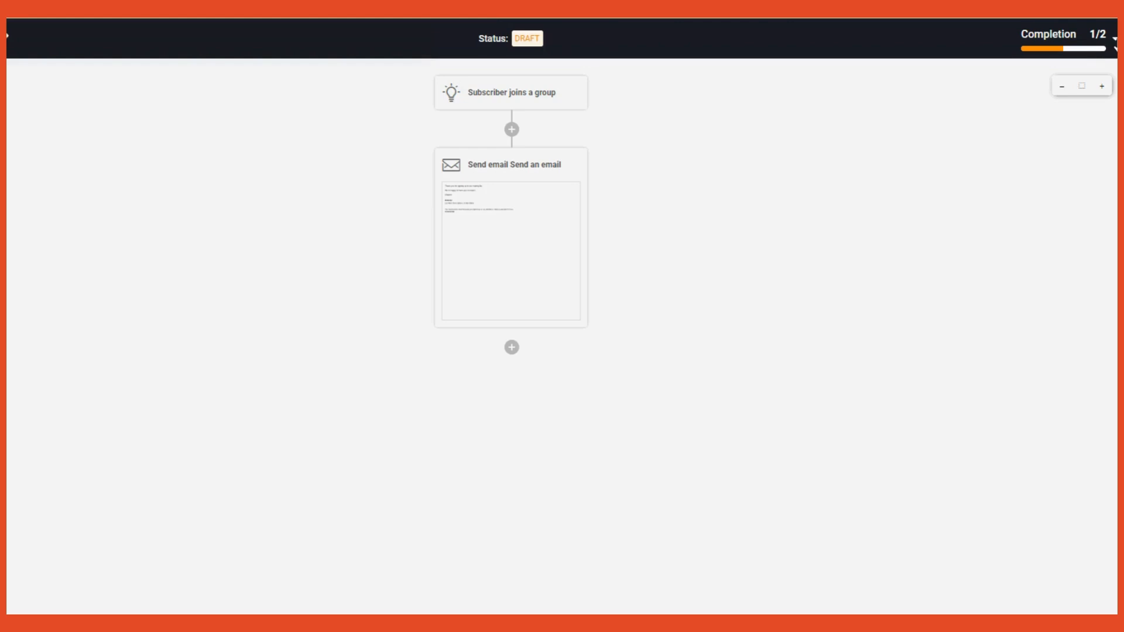
Step: Complete the workflow's incomplete trigger by choosing the Hello Bar group for "Subscriber joins a group", and save it
click(1115, 46)
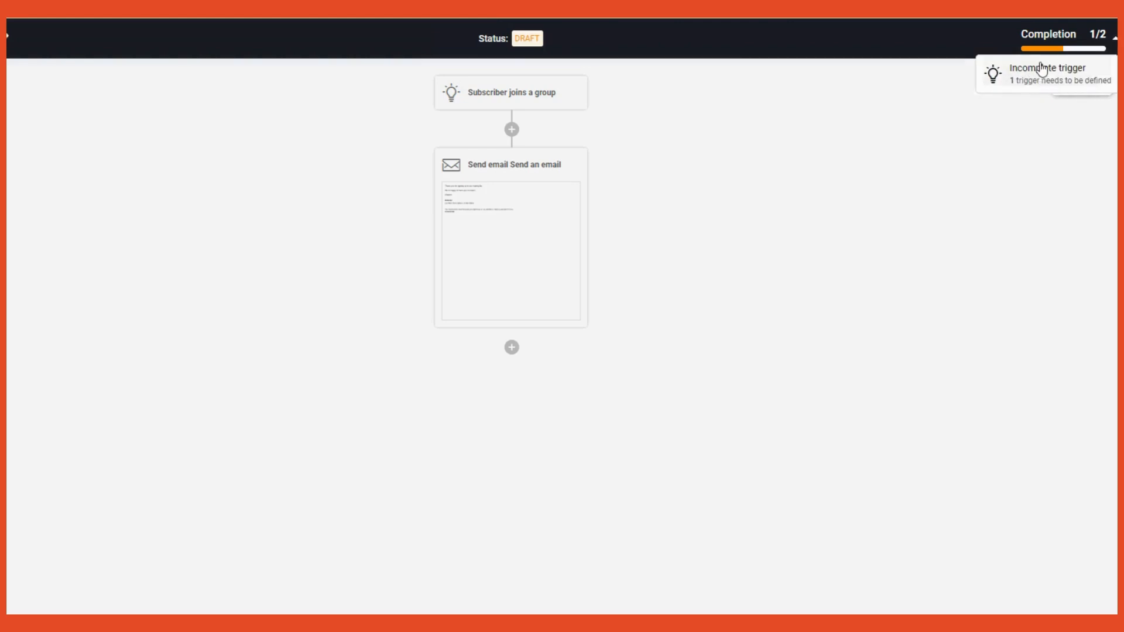
click(1071, 81)
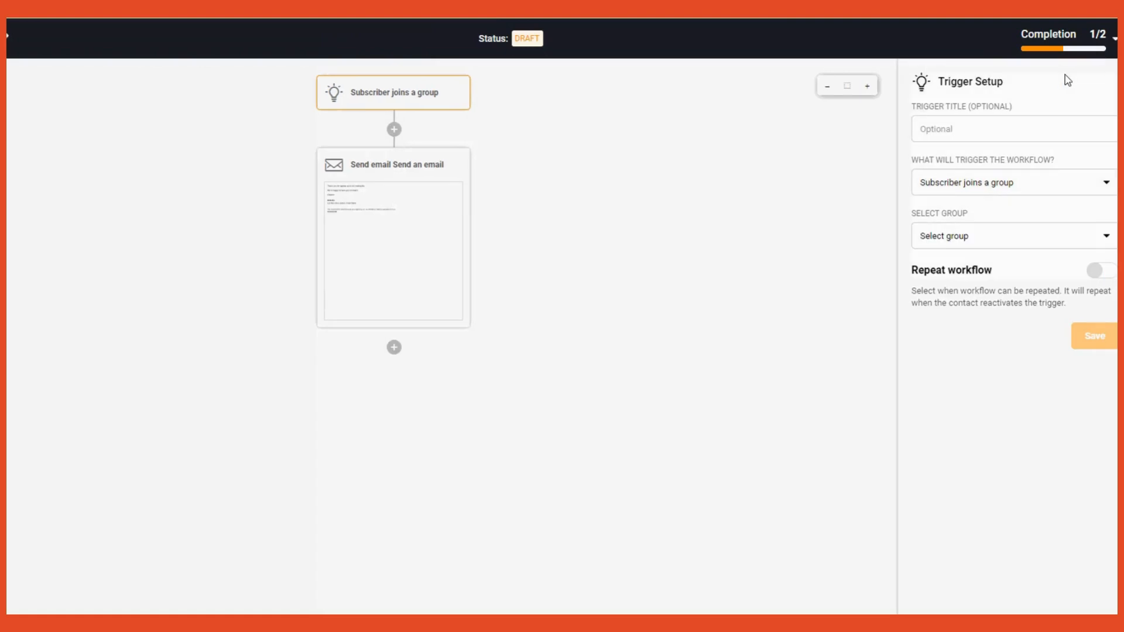
click(1011, 182)
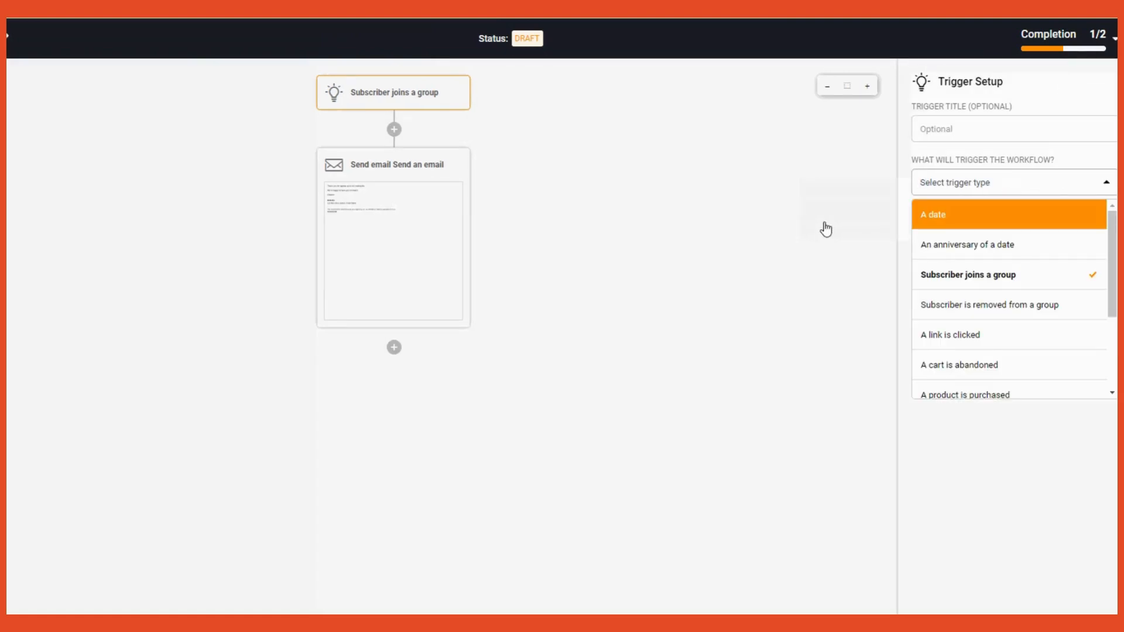
click(821, 224)
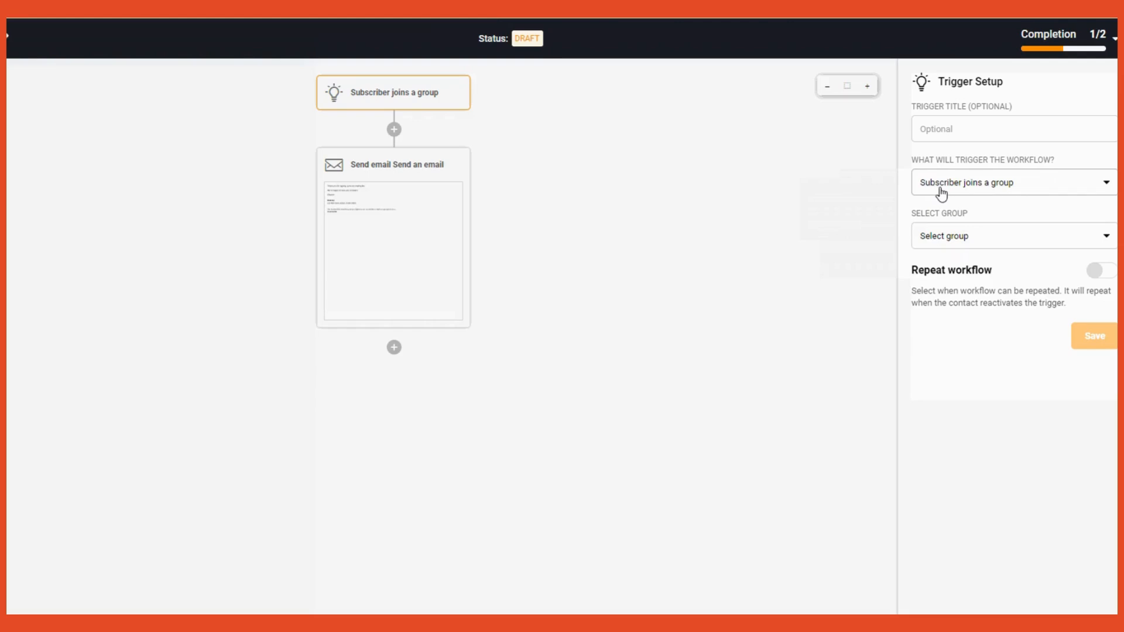
click(1015, 234)
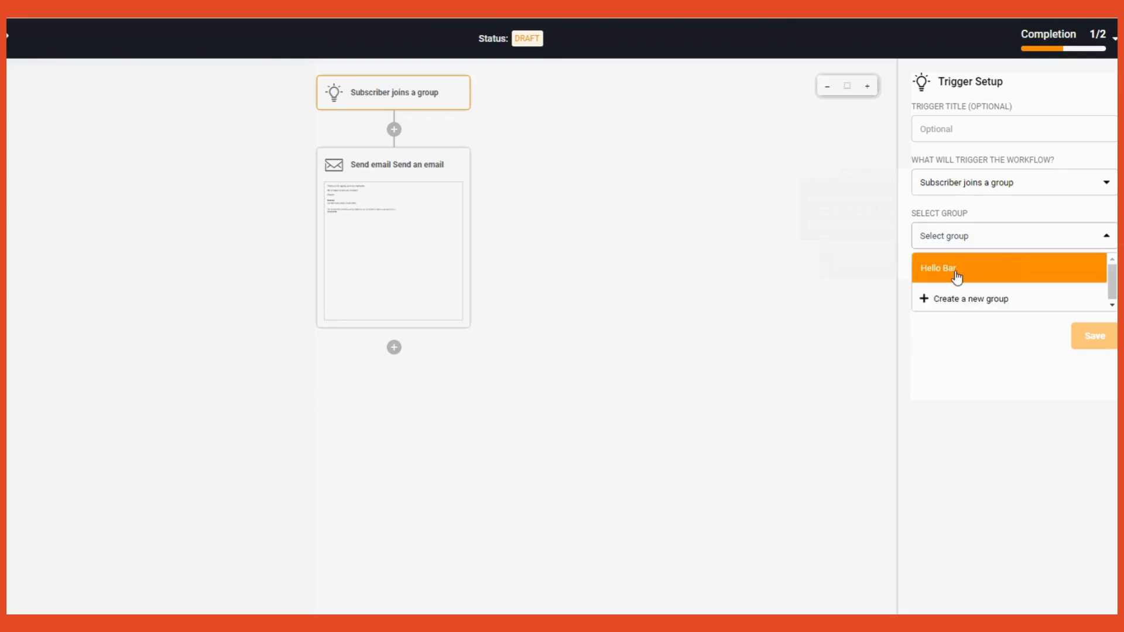
click(977, 275)
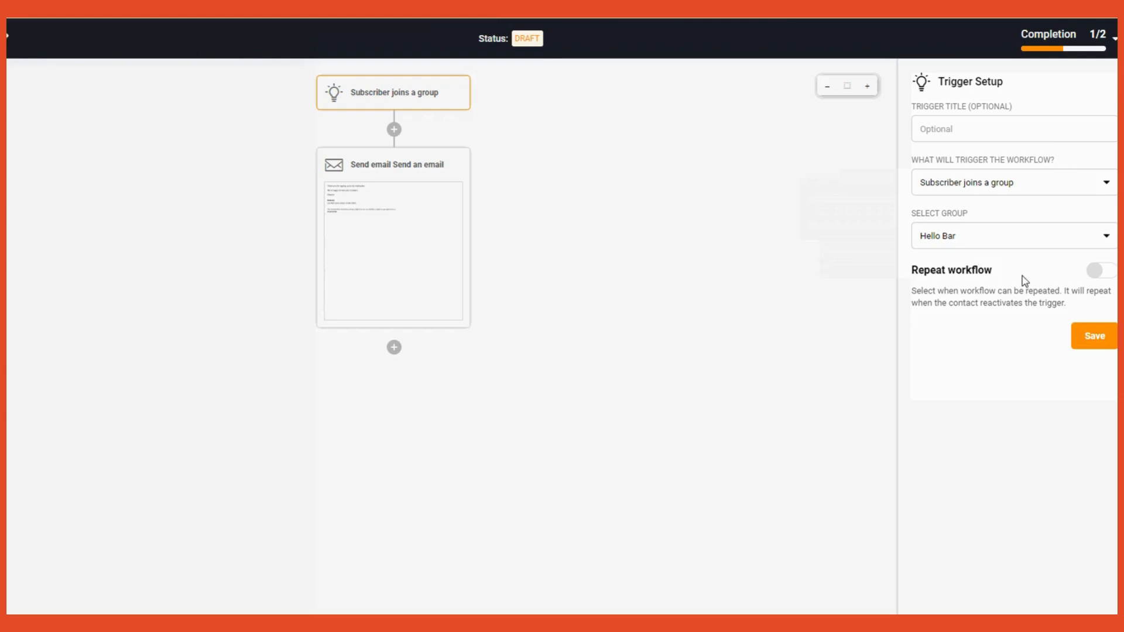
click(1107, 346)
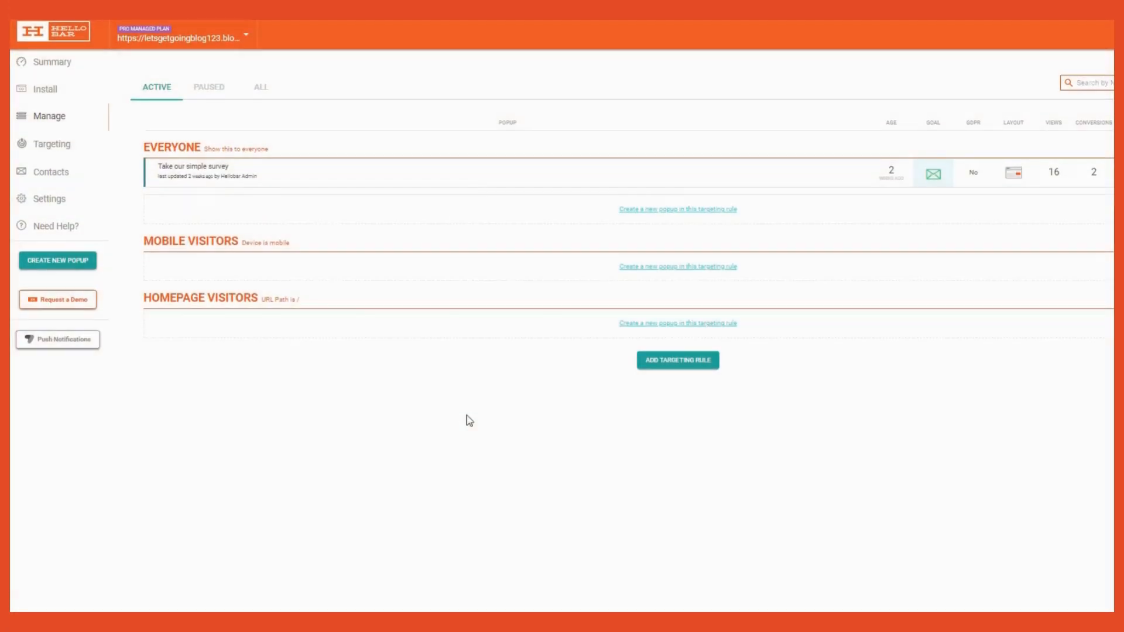
Step: In Hello Bar, start a new contact list named "Sender integration" and choose Sender as its email tool
click(58, 172)
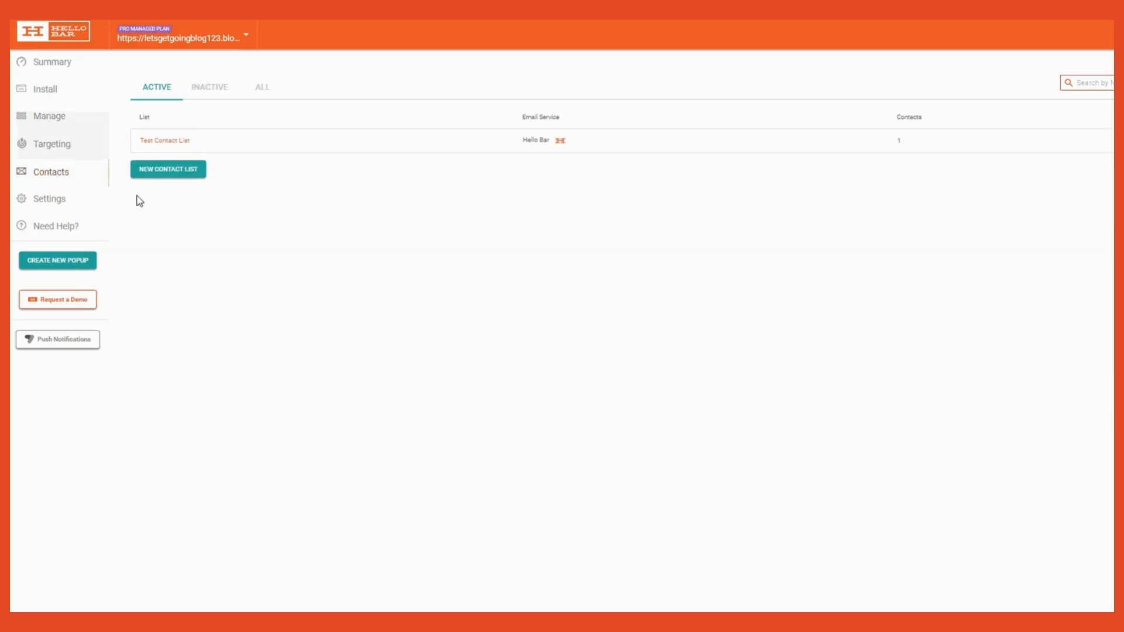
click(157, 172)
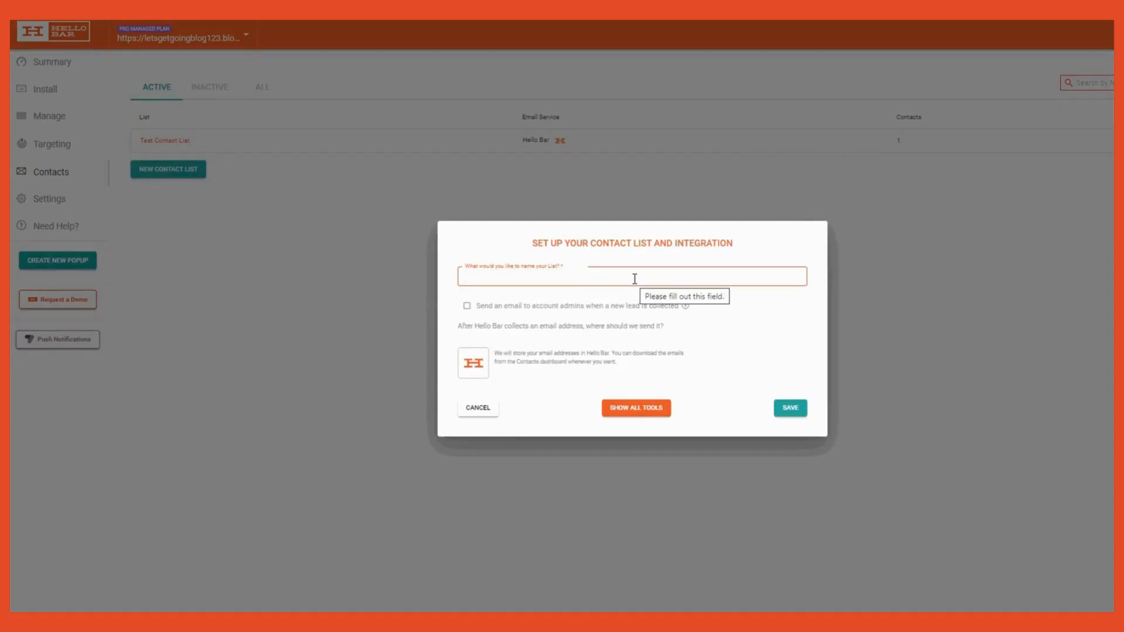
text(SE)
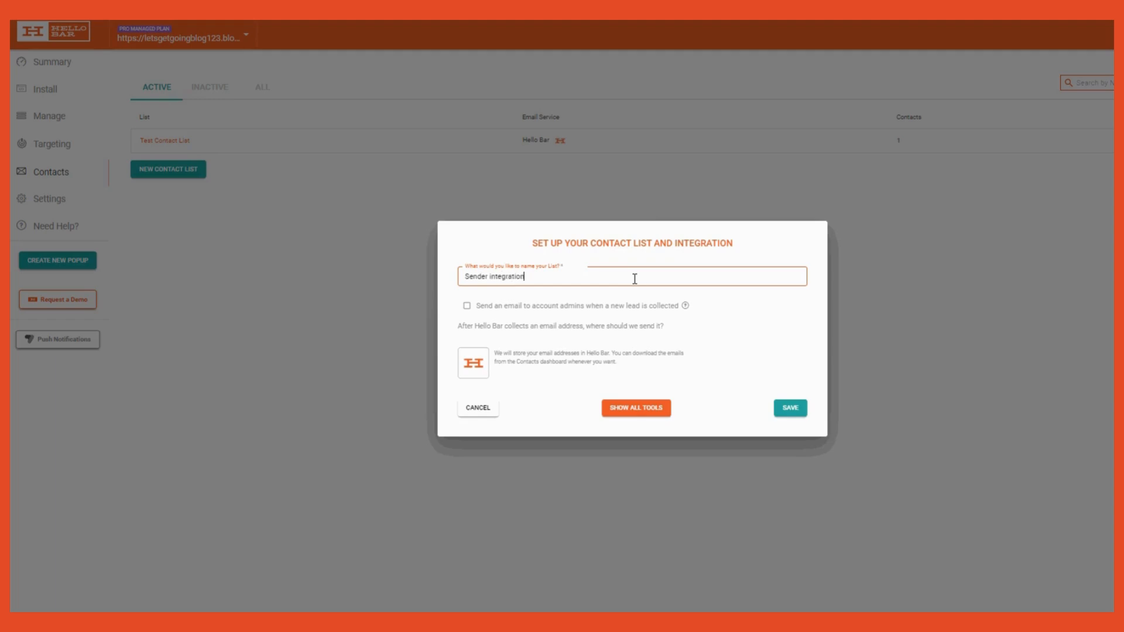
click(637, 413)
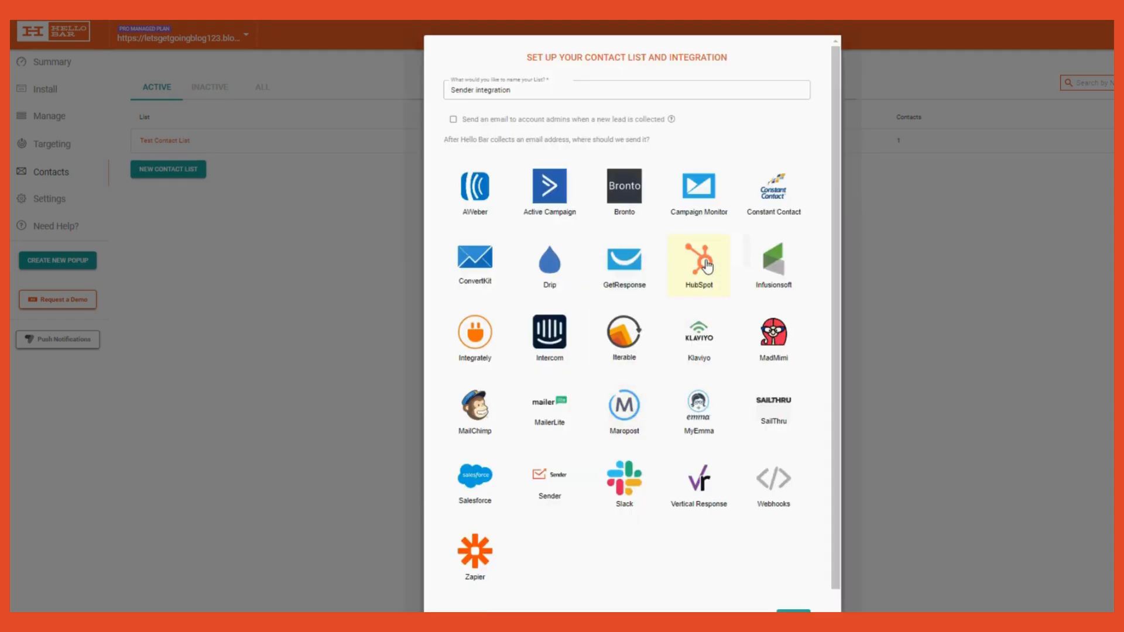
click(548, 489)
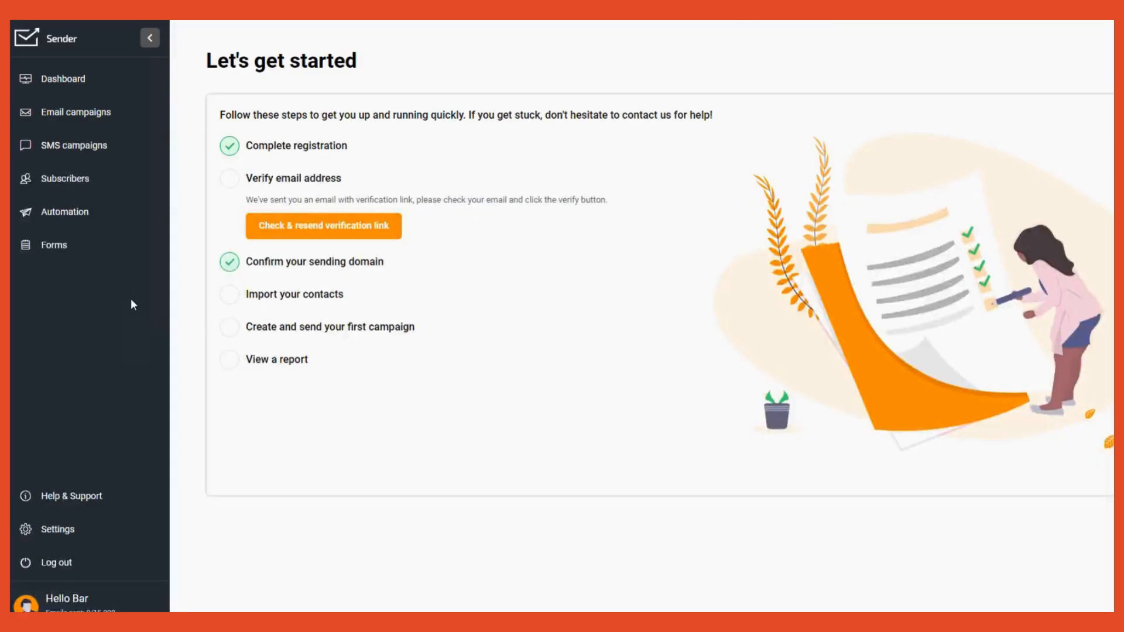
Step: Switch to Sender's settings, create an API access token that is valid forever, and copy the token
click(21, 532)
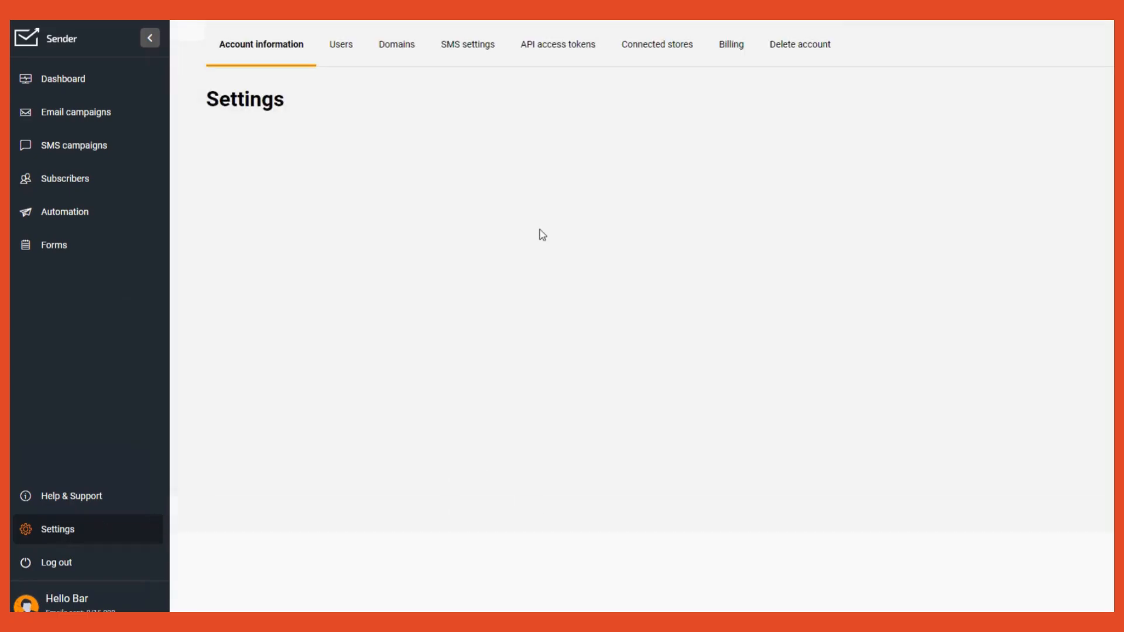
click(563, 52)
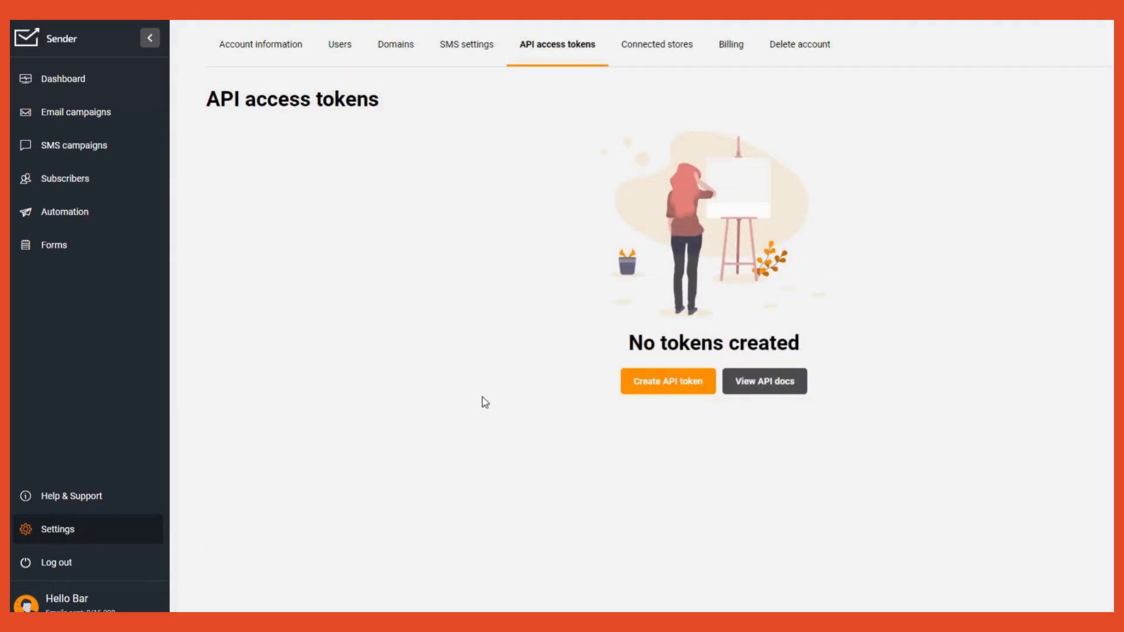
click(693, 387)
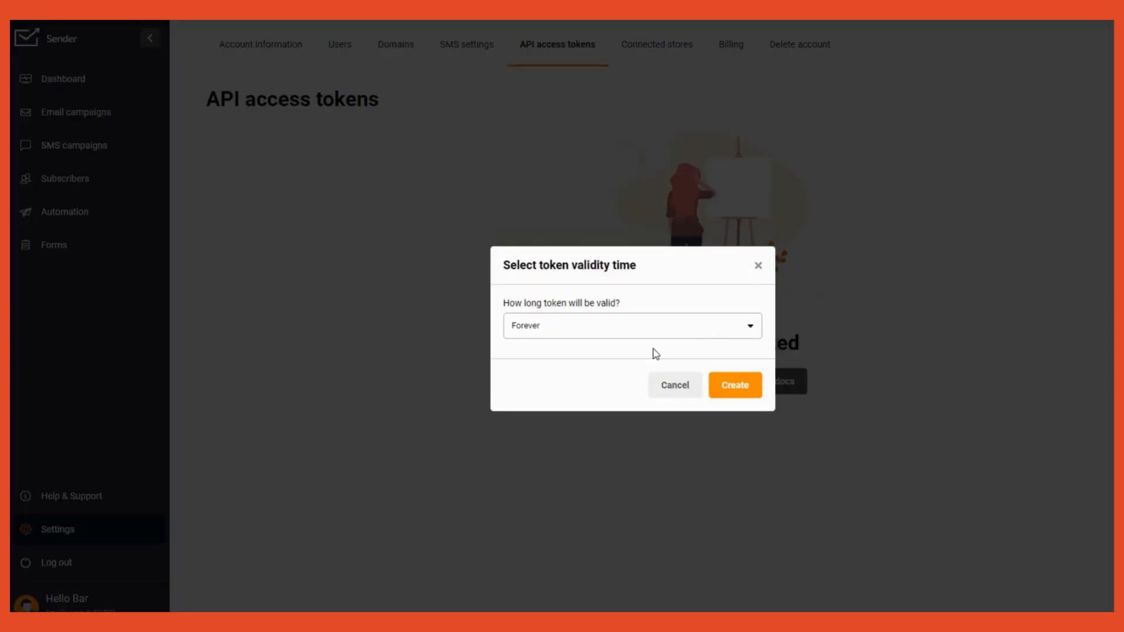
click(643, 329)
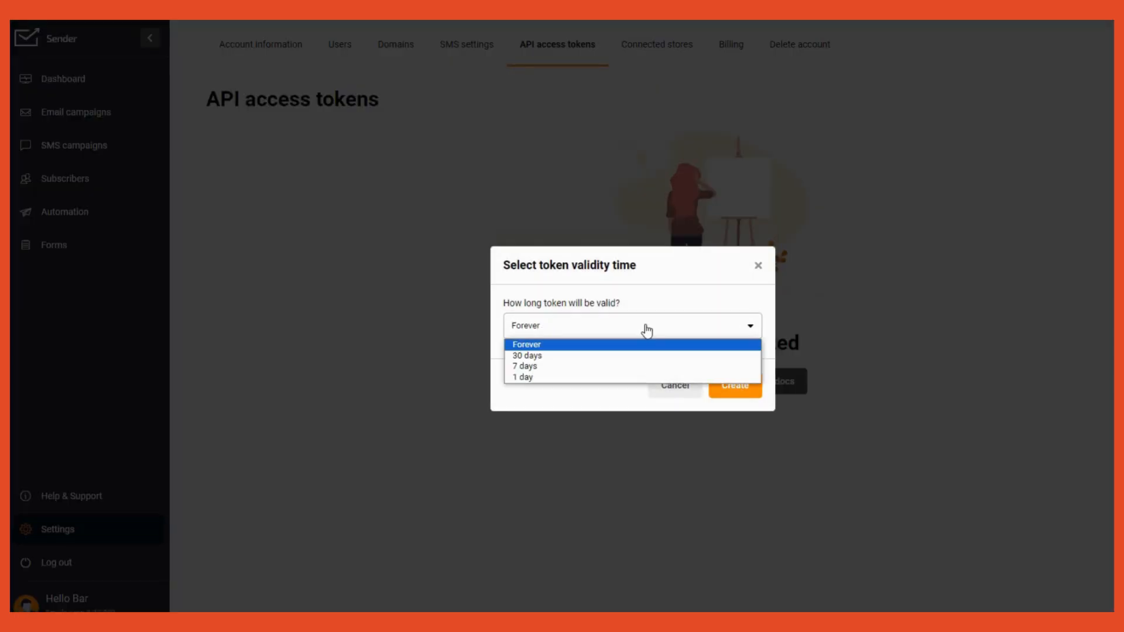
click(645, 331)
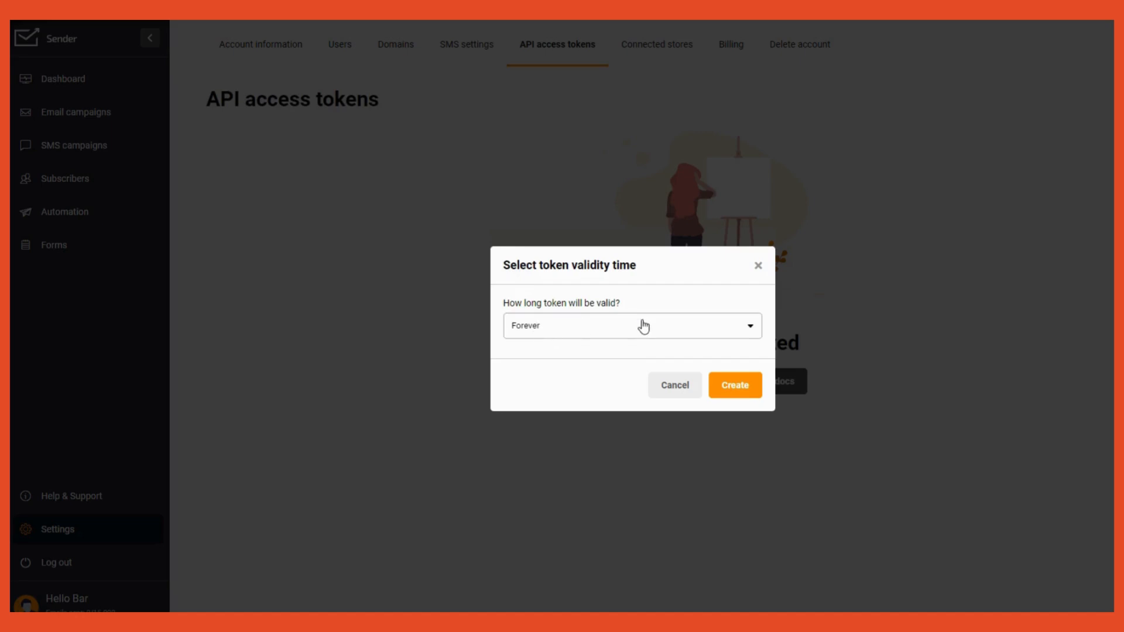
click(749, 393)
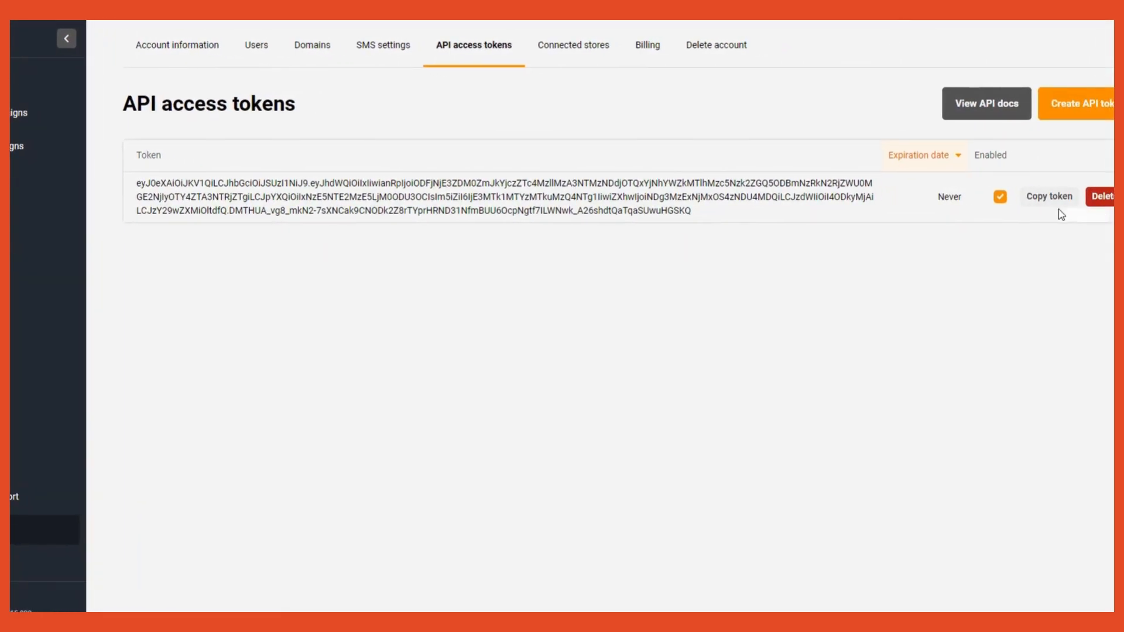
click(1055, 199)
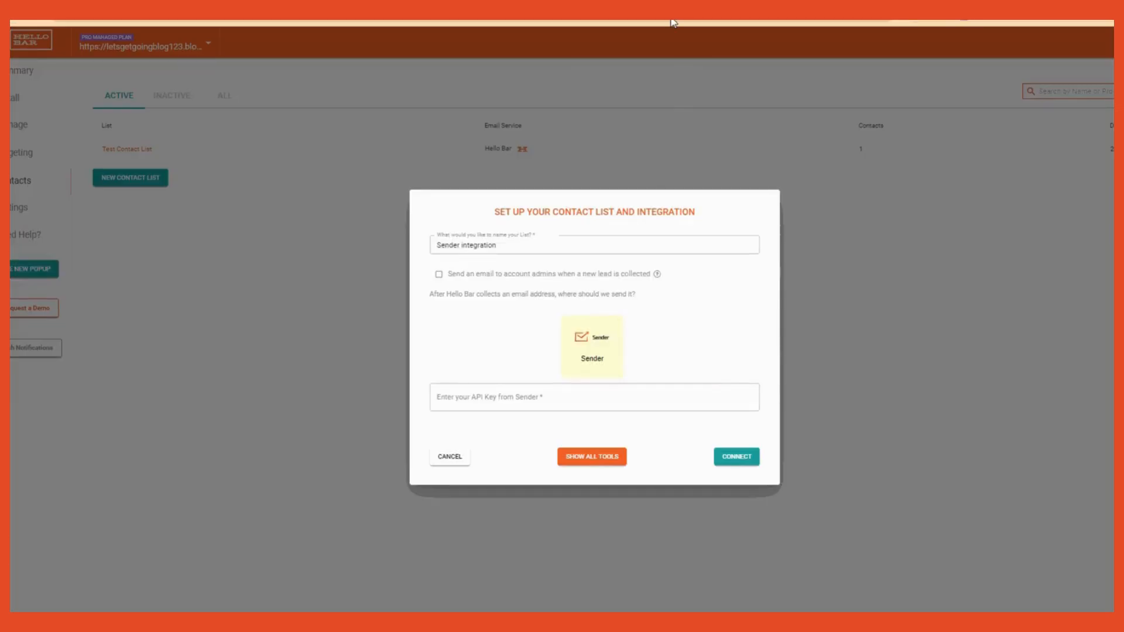
Step: Paste the Sender API key into the new contact list's integration setup and connect it
click(535, 394)
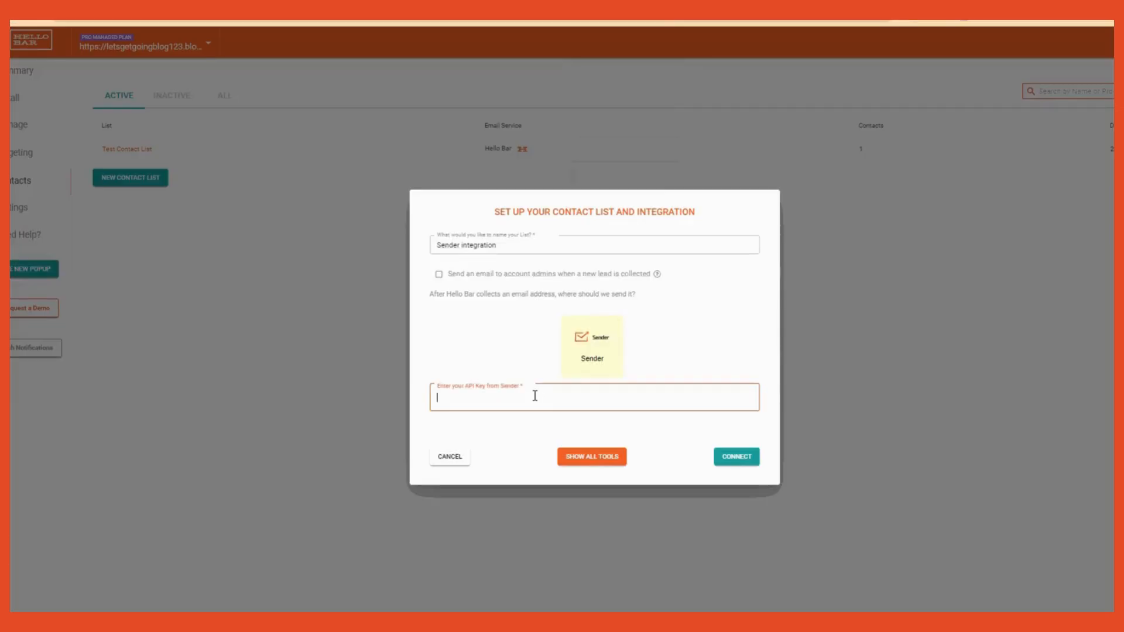
key(ctrl+v)
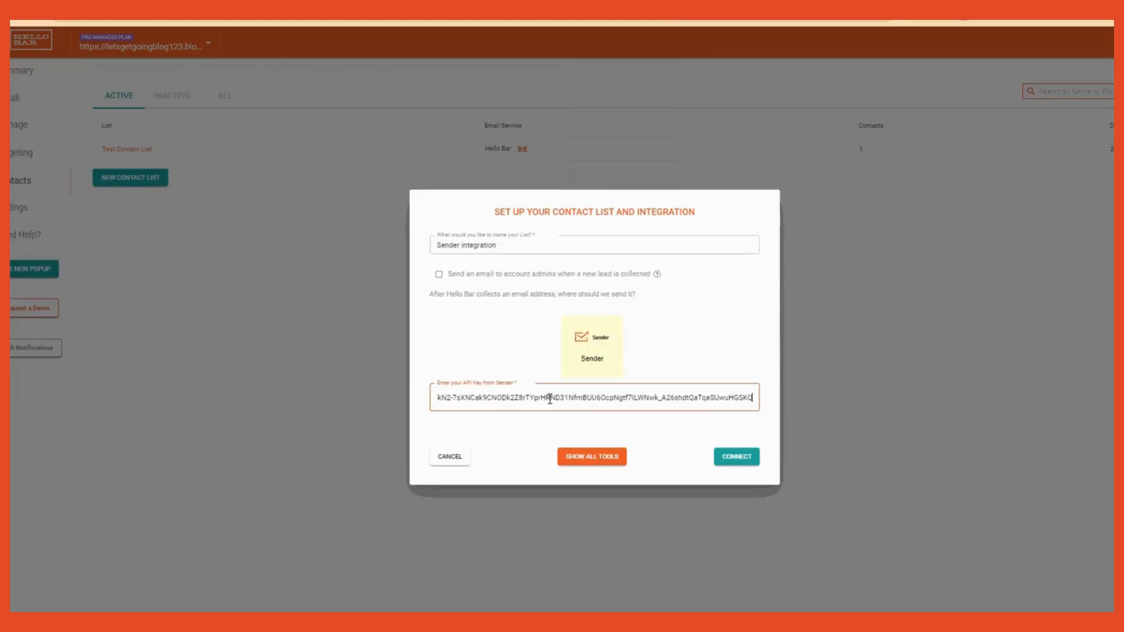
click(748, 462)
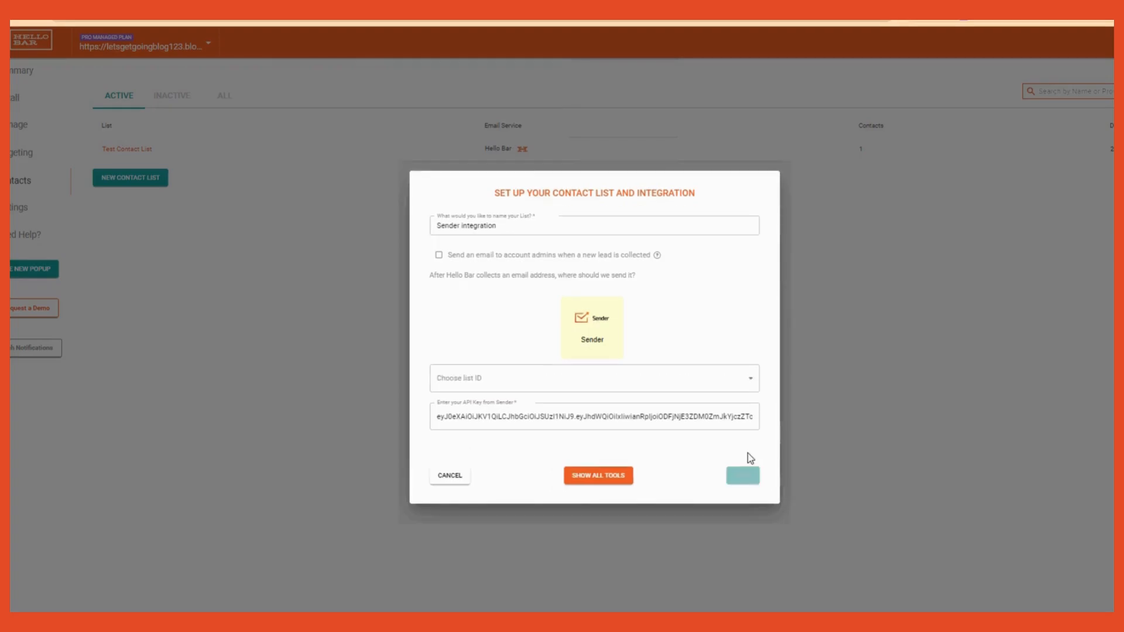
Step: Choose Hello Bar as the Sender list ID and save the contact list
click(562, 378)
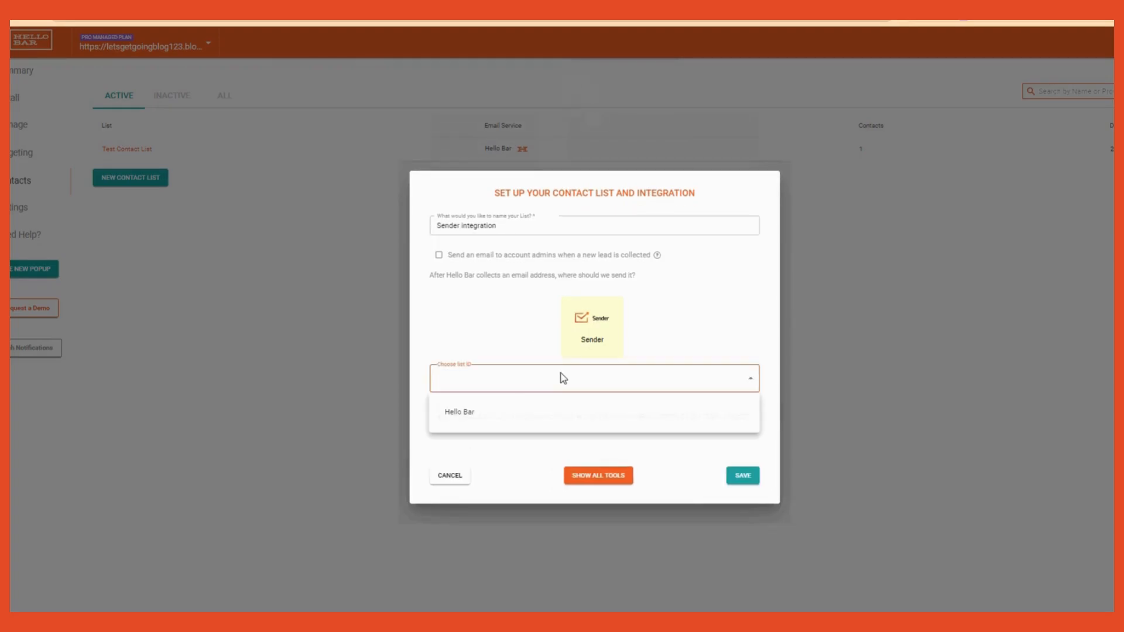
click(483, 413)
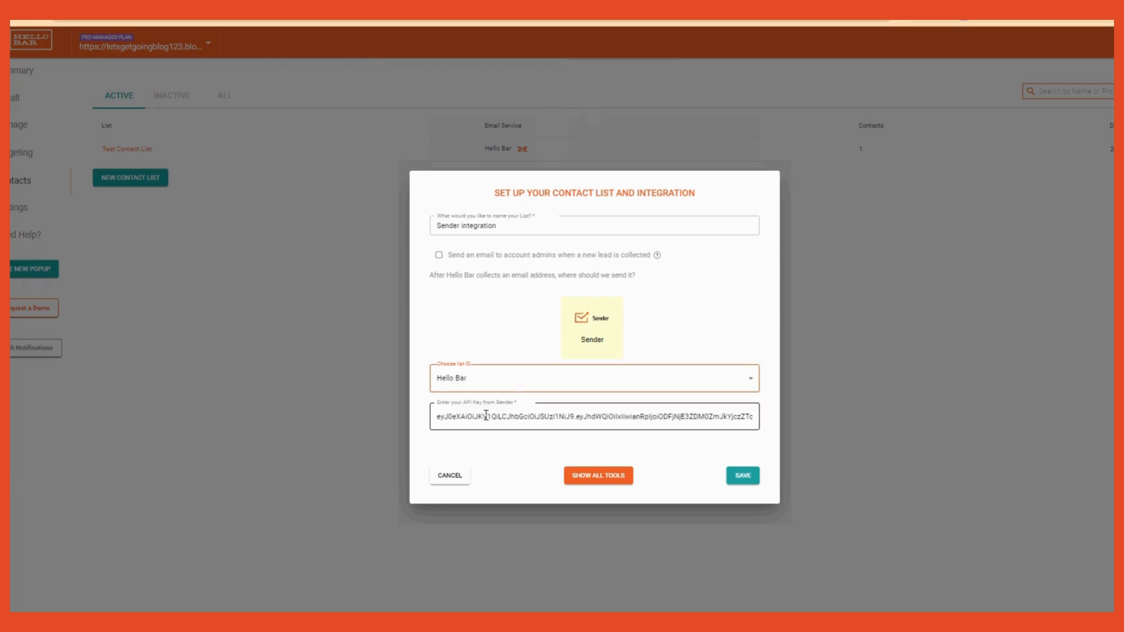
click(748, 477)
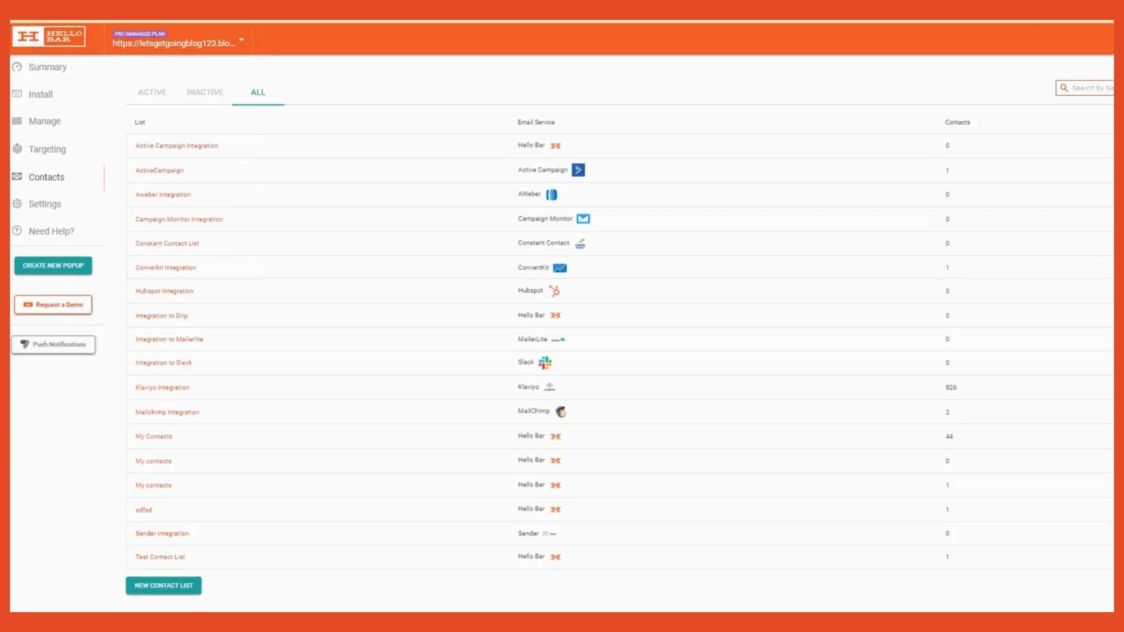
Step: Create a new popup with the goal "Grow email list" and the Pop-up Modal layout
click(69, 261)
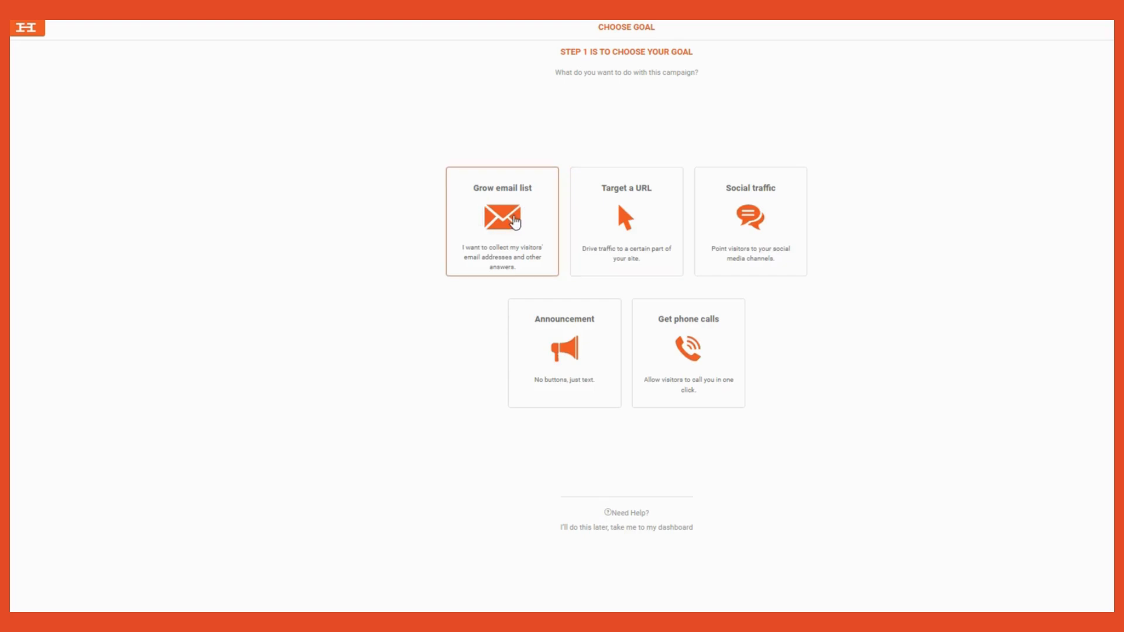
click(513, 231)
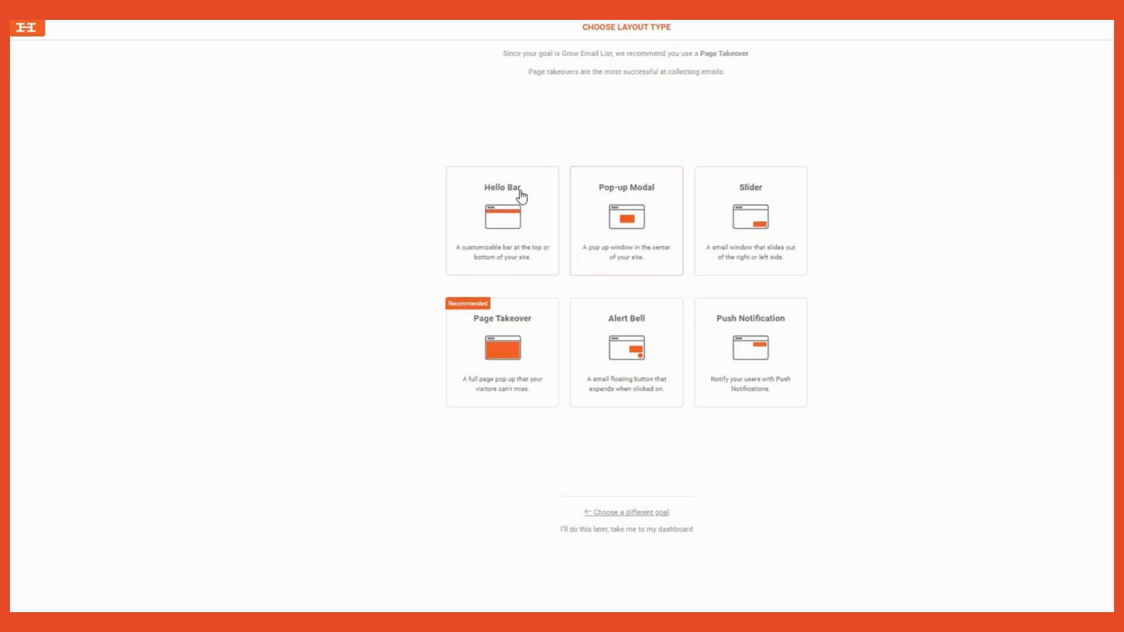
click(637, 229)
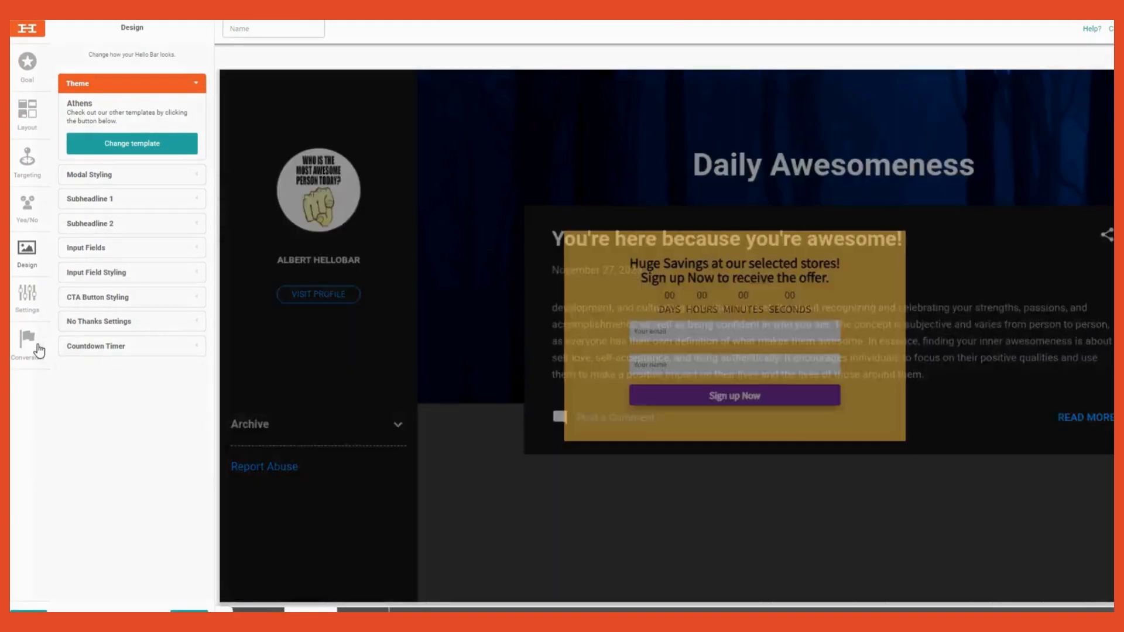
Step: In the popup's conversion settings, choose the "Sender integration" contact list as the destination for collected email addresses
click(37, 343)
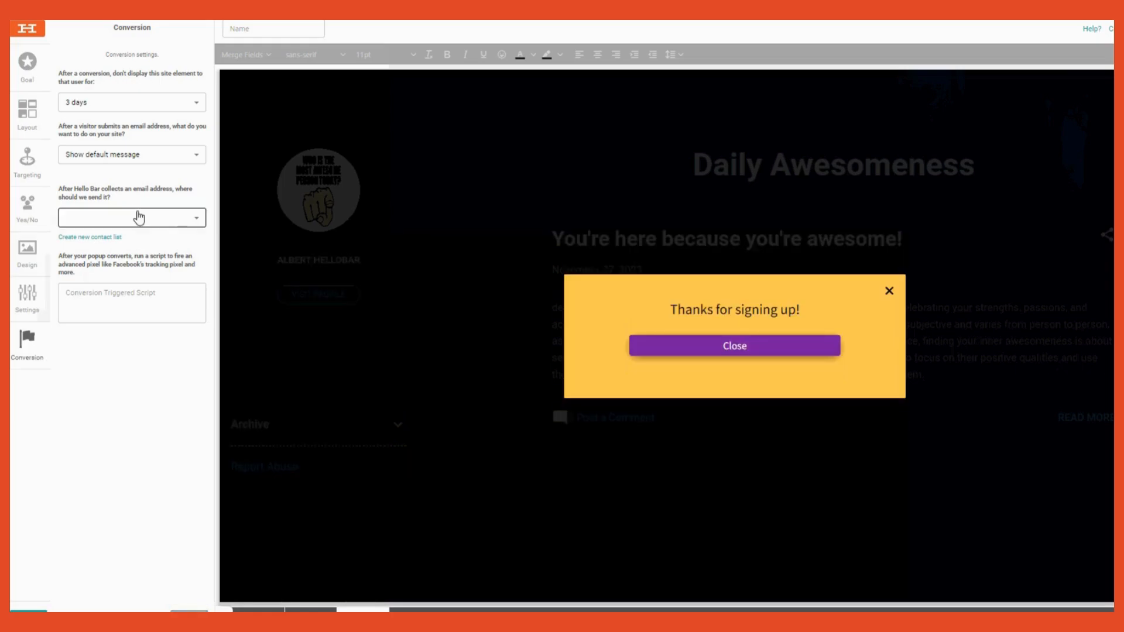
click(194, 219)
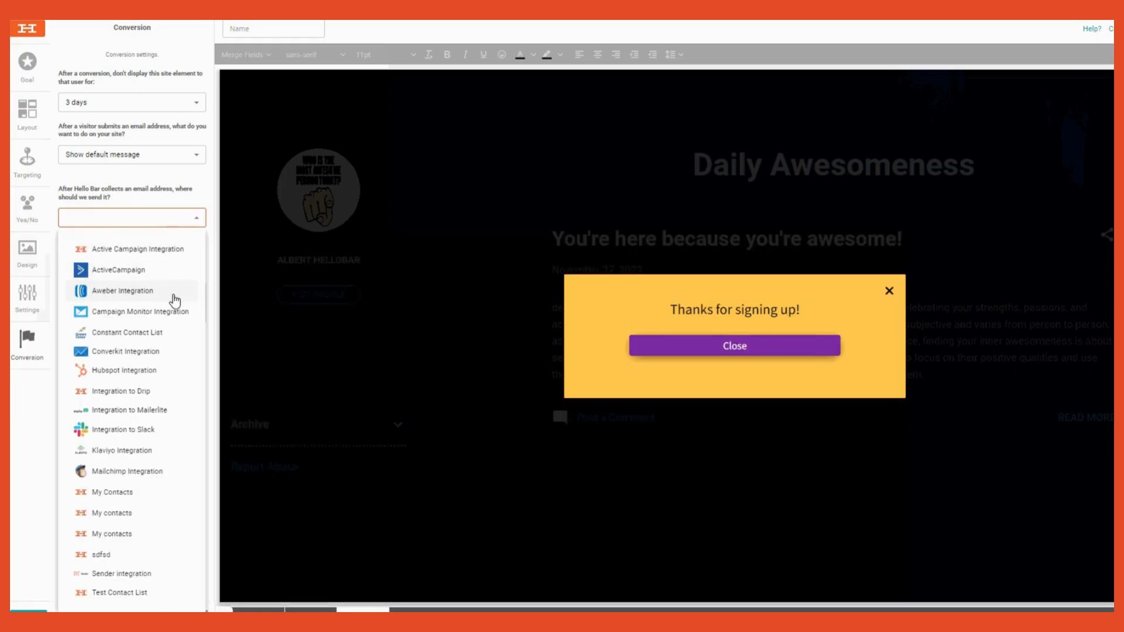
click(133, 574)
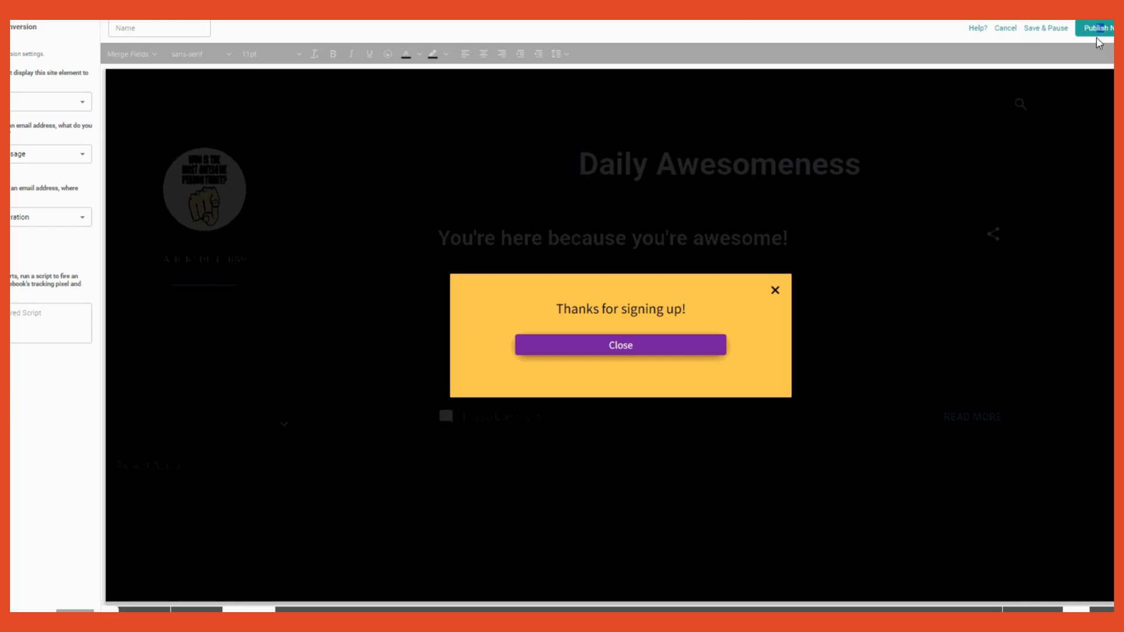
drag(1107, 35, 1008, 36)
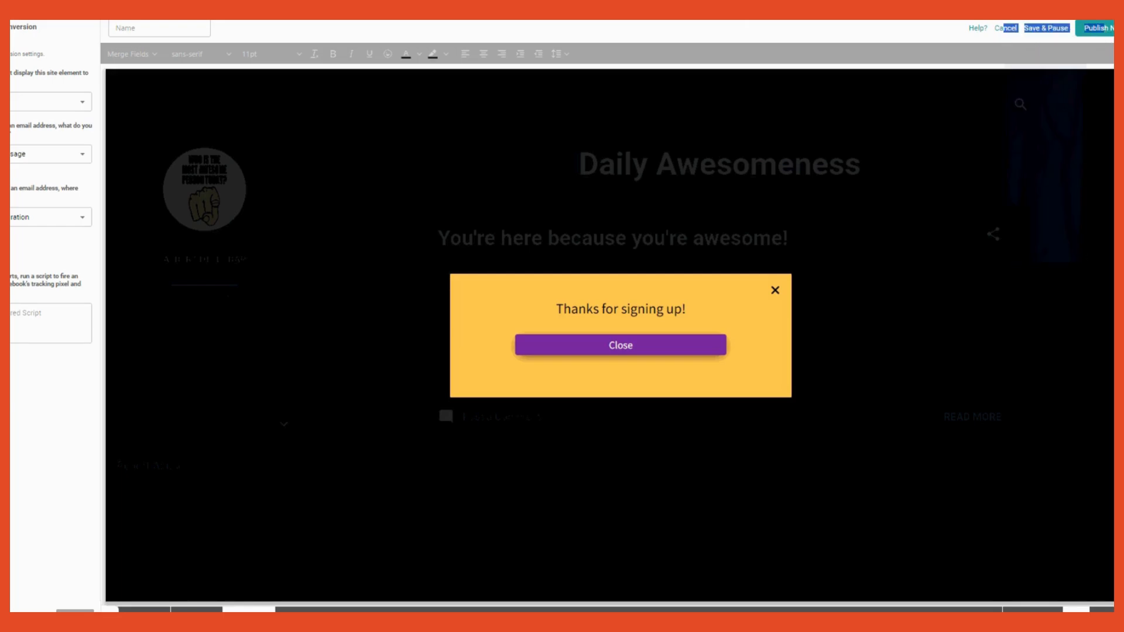